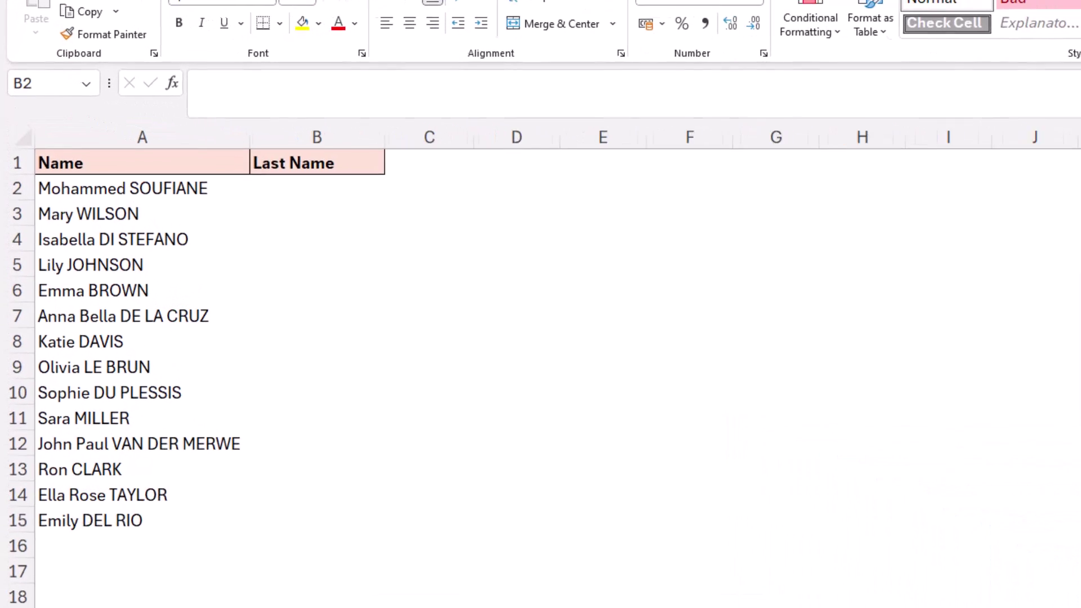
Enter =TEXTSPLIT(A2," ") in B2 to split the first full name into separate words.
click(374, 198)
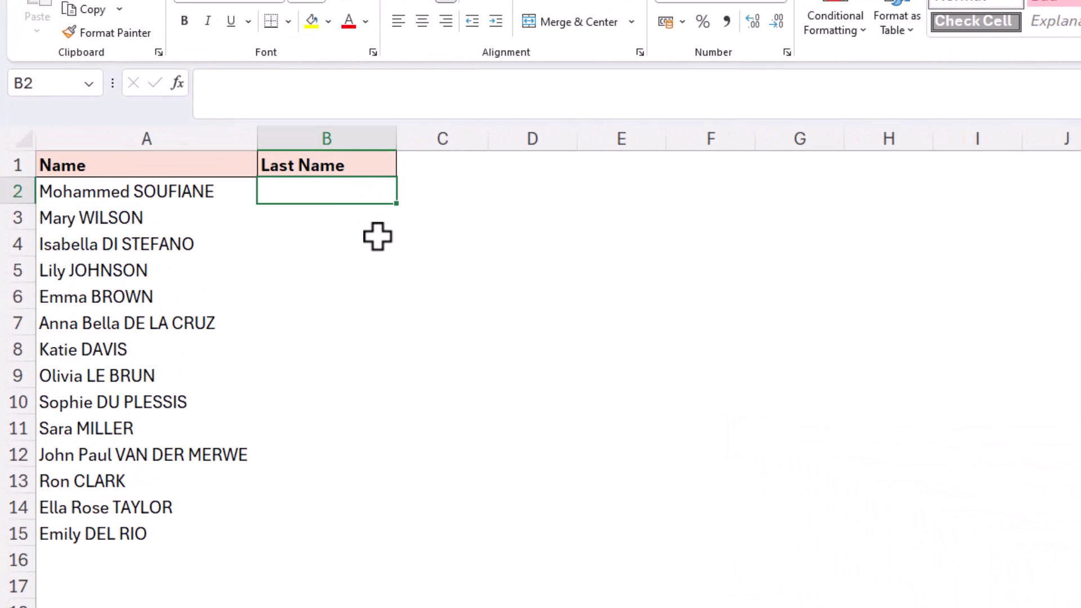
text(=tex)
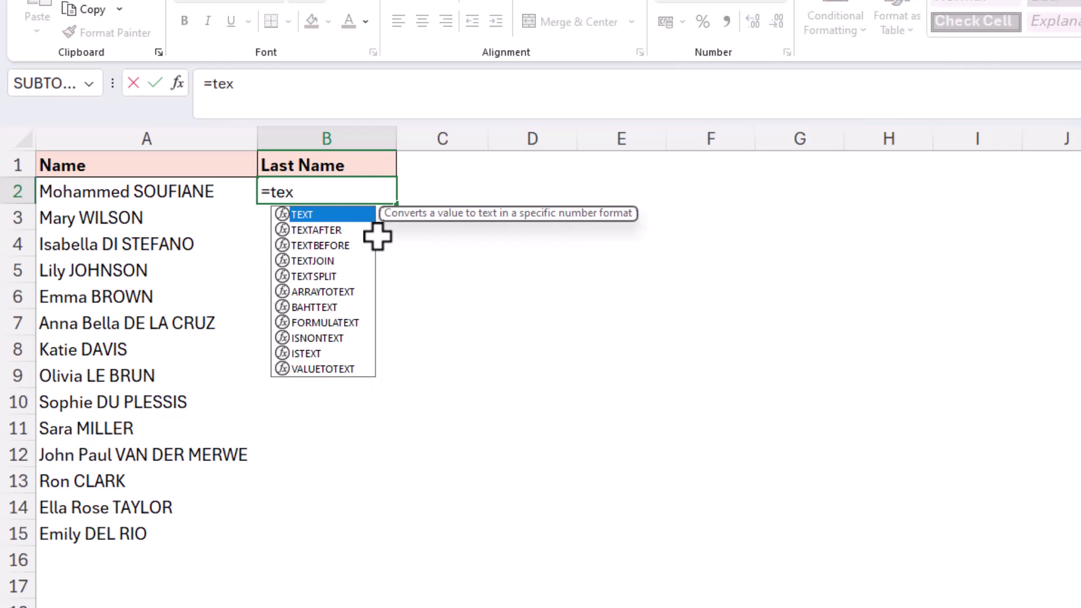
key(Down)
key(Down)
key(Down)
key(Down)
key(Tab)
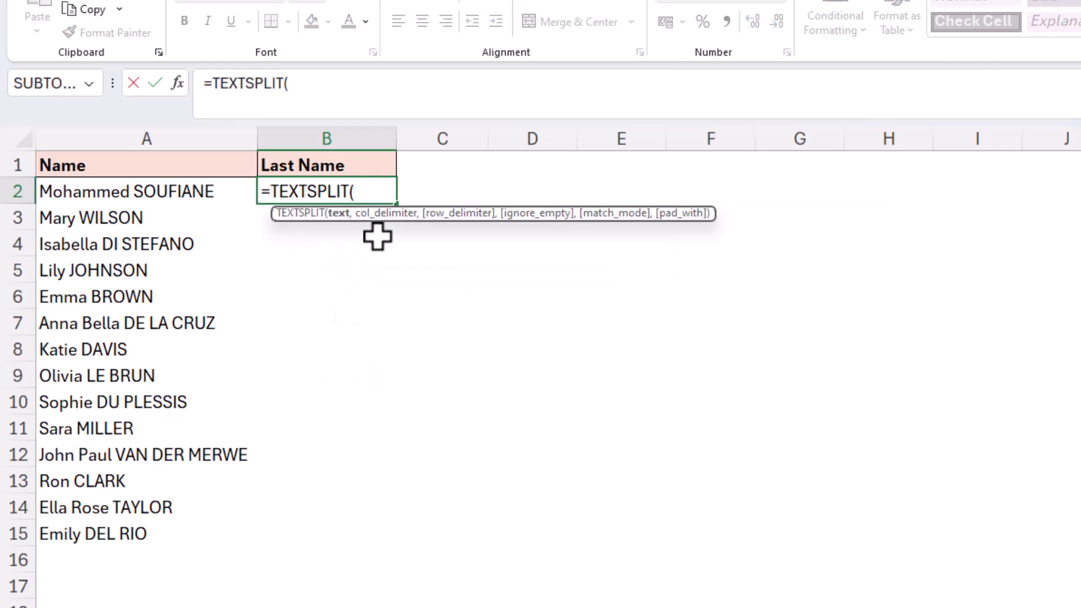
click(197, 196)
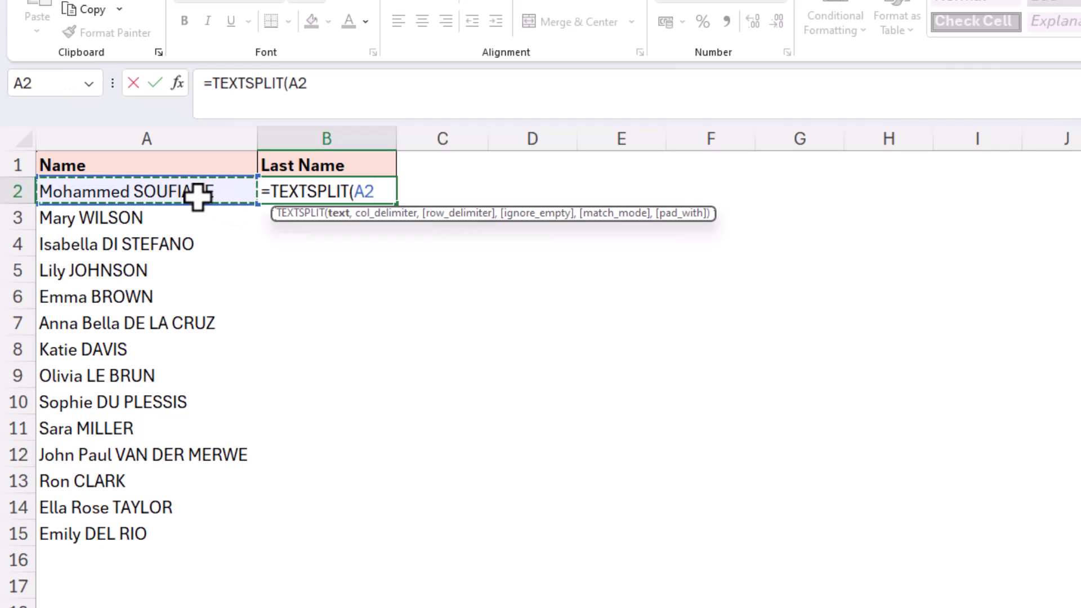
text(,)
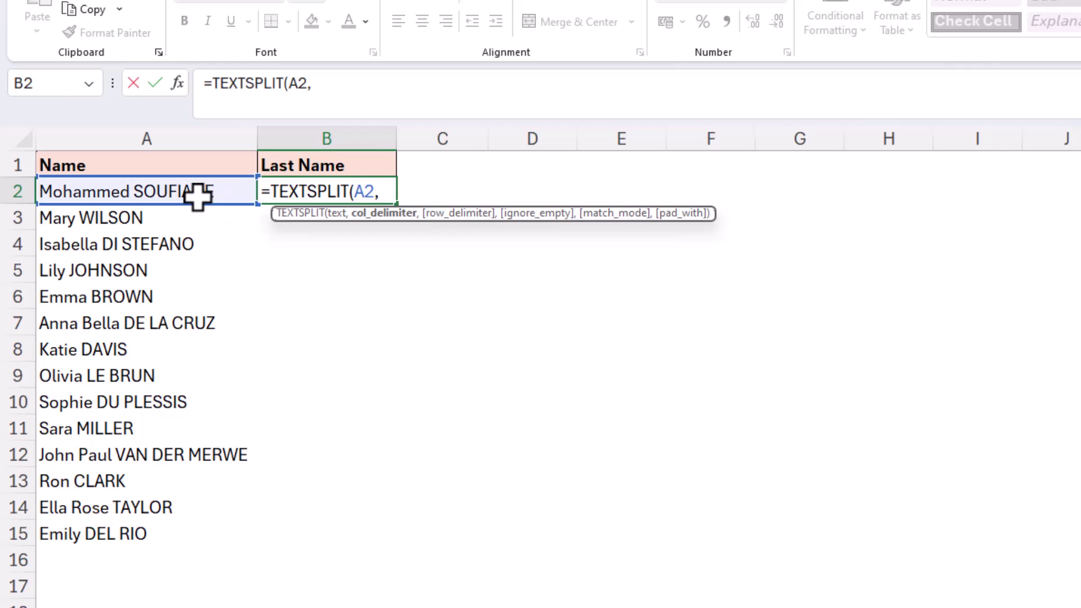
text(" "))
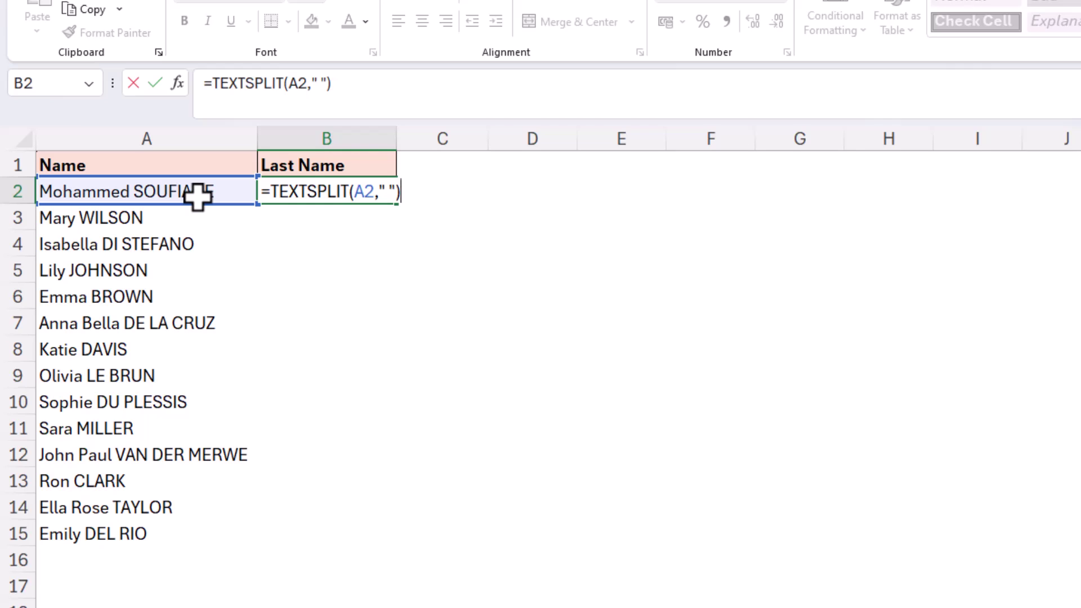
key(Return)
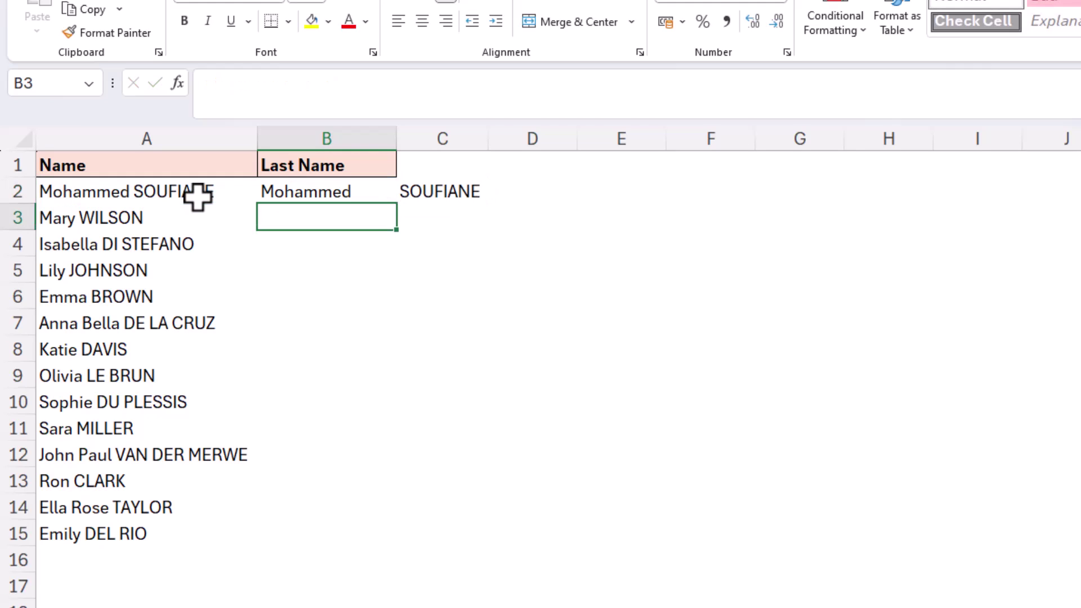
Fill the TEXTSPLIT formula from B2 down to B15.
click(323, 183)
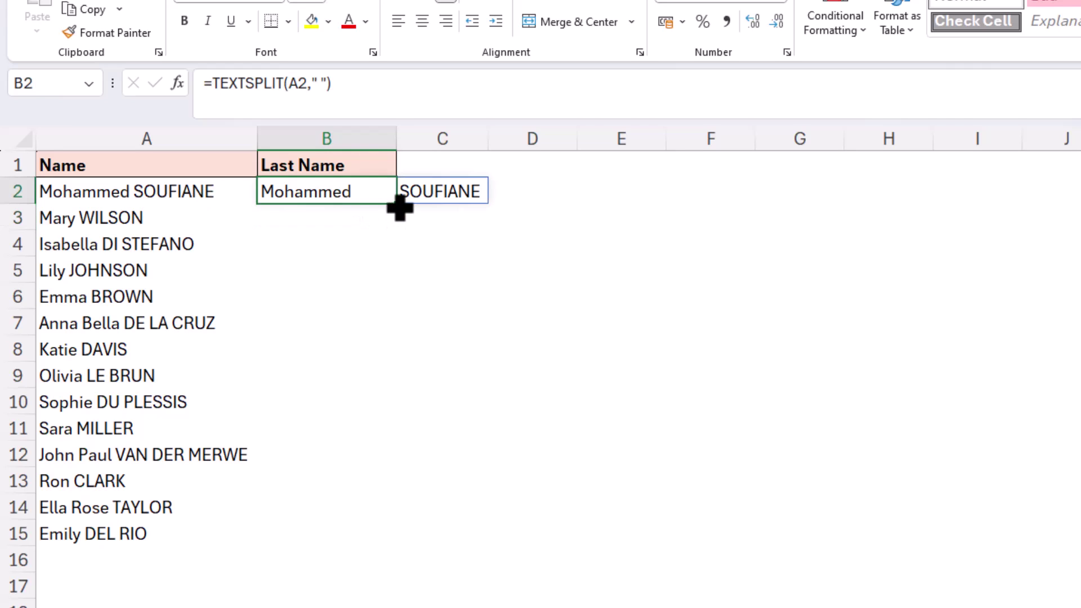
drag(400, 208, 380, 538)
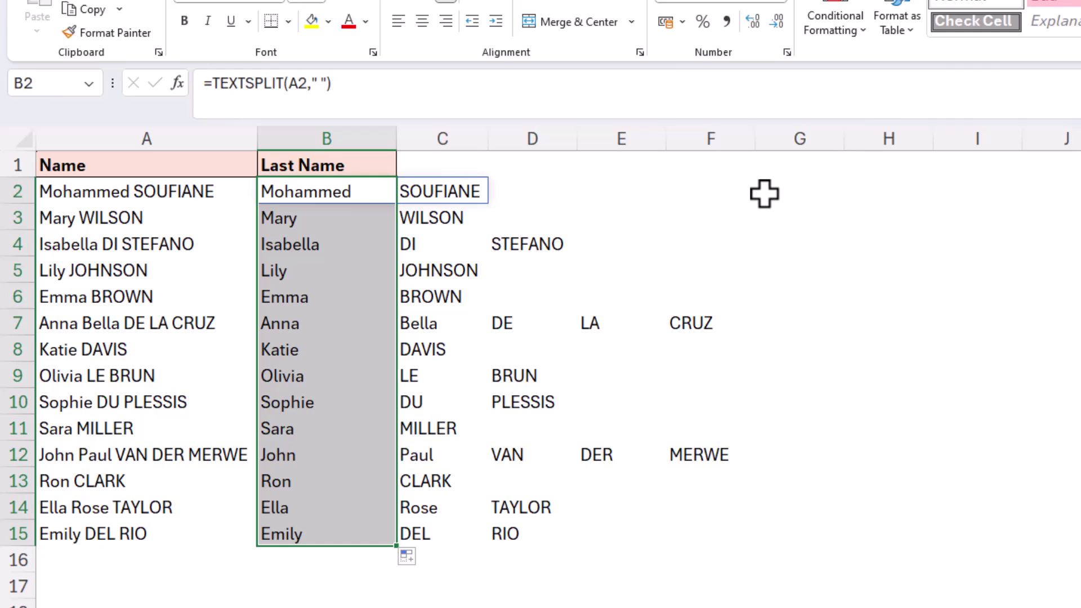
Rewrite B2's formula to start =REDUCE("",TEXTSPLIT(A2," "), ready for the function argument.
click(369, 193)
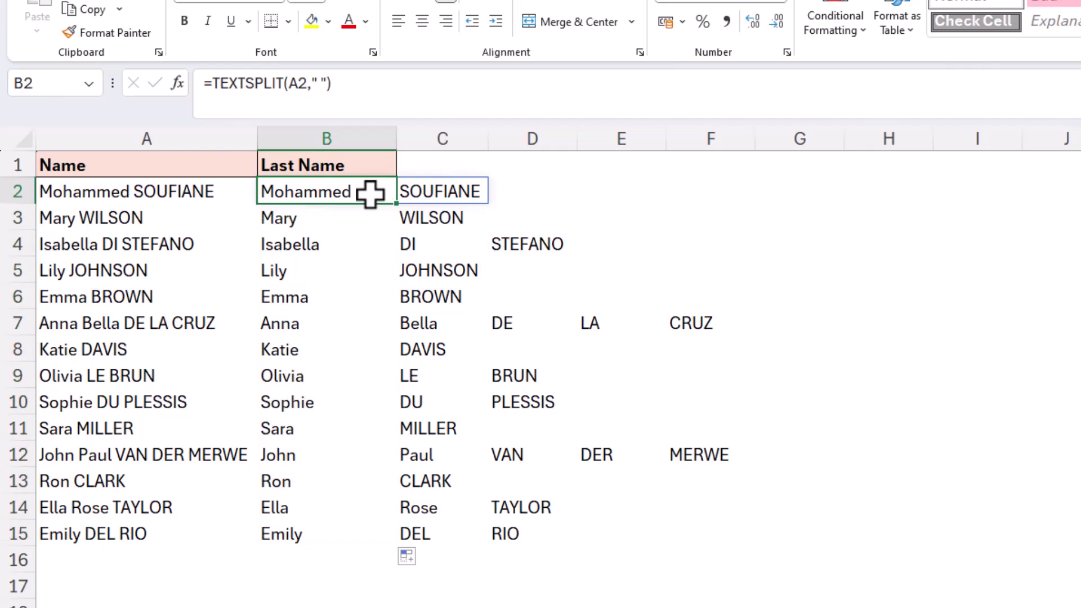
double_click(369, 193)
click(273, 191)
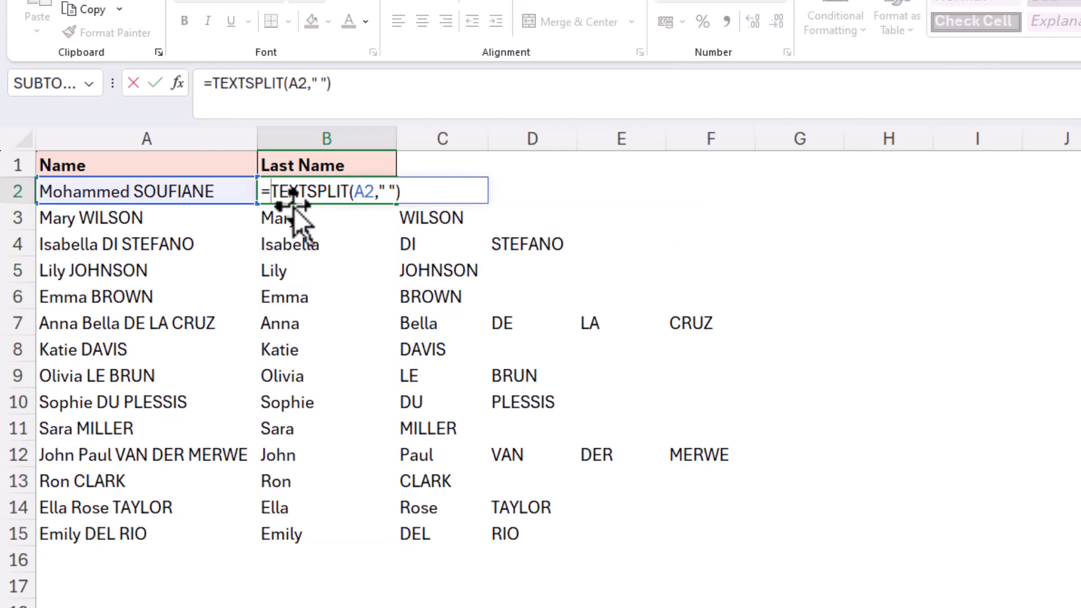
text(red)
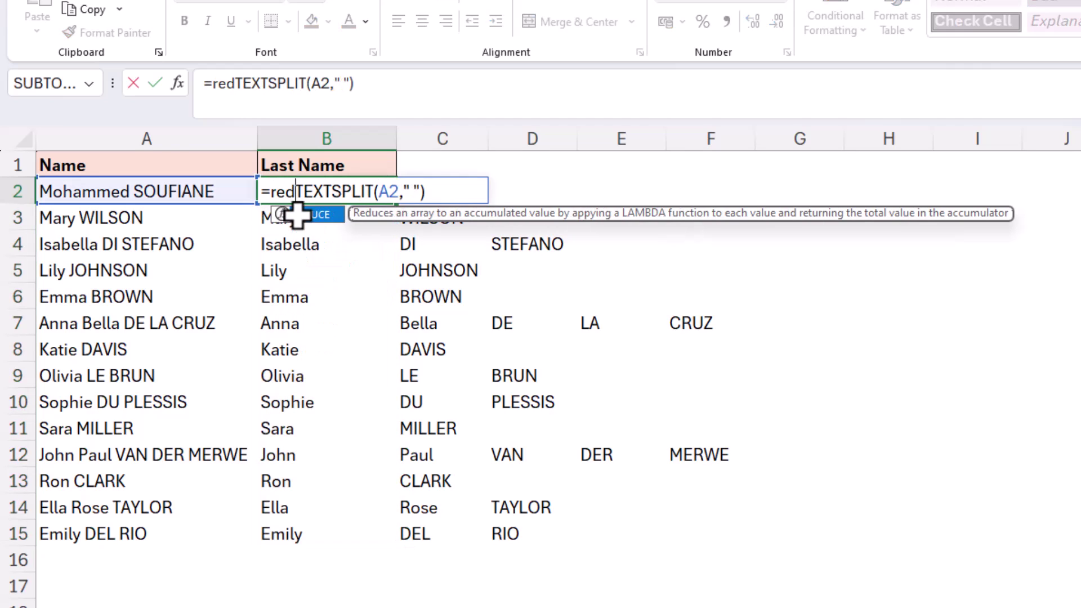
key(Tab)
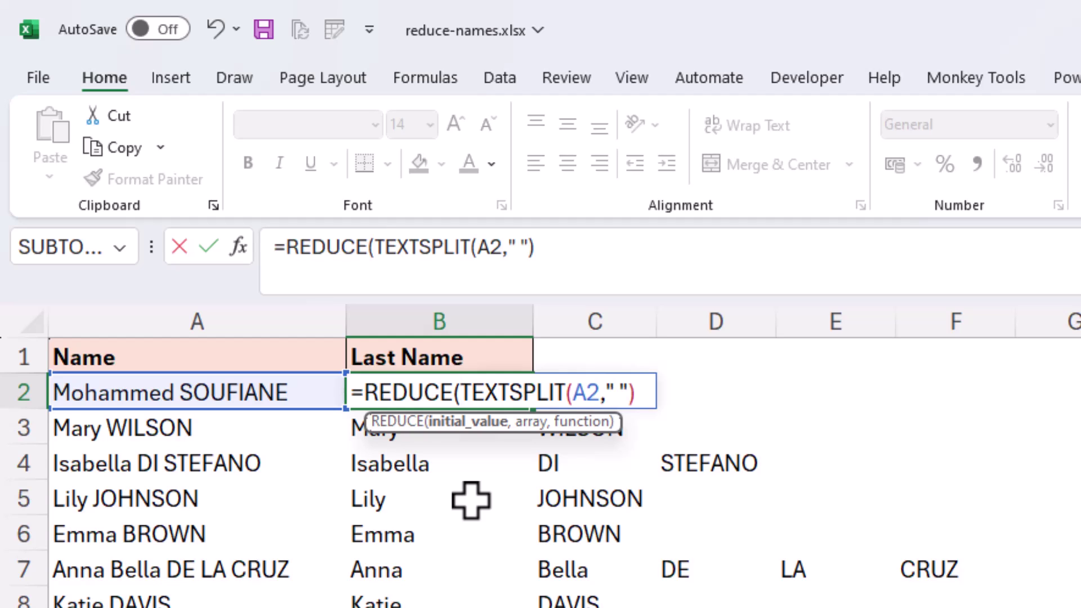
text("")
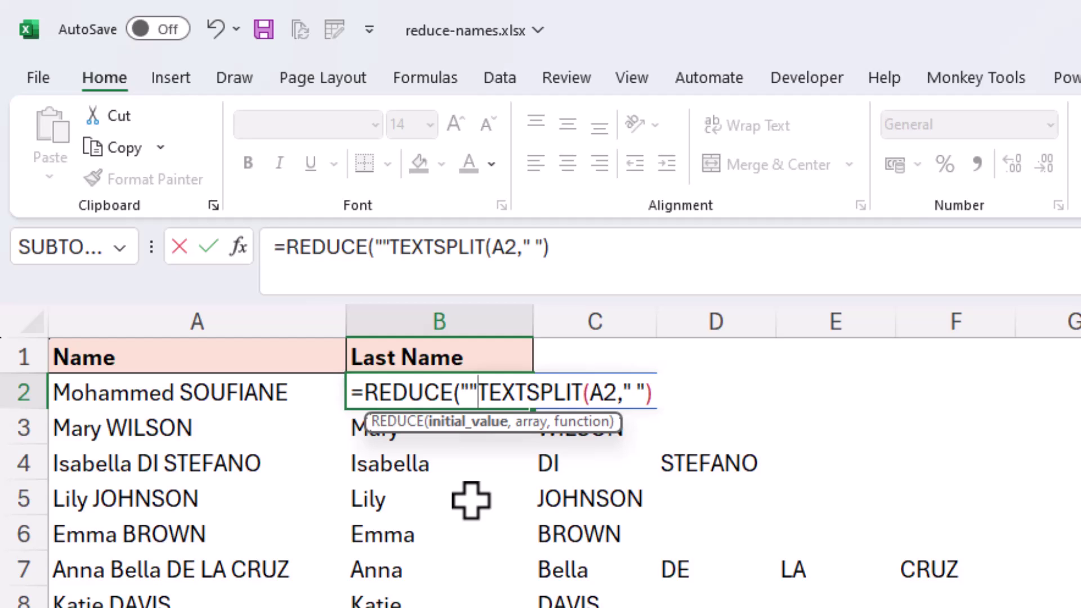
text(,)
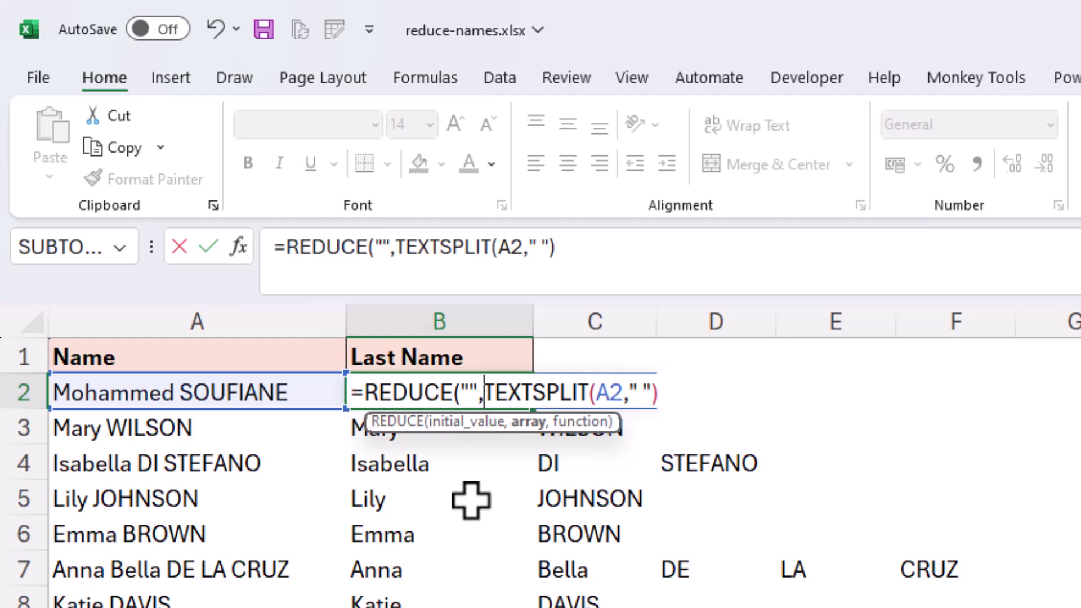
click(586, 246)
text(,)
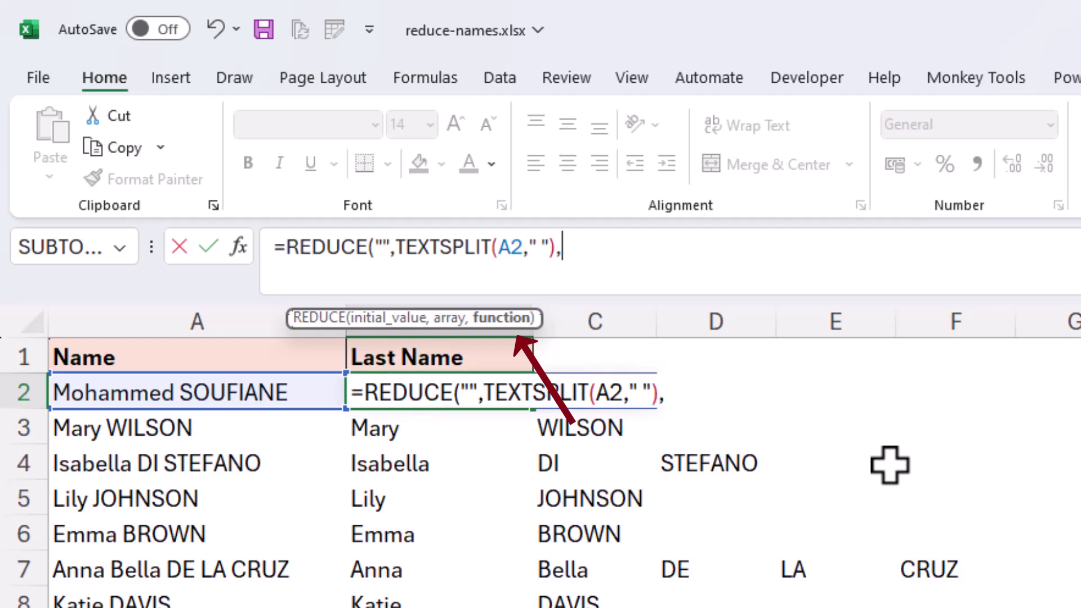
Add LAMBDA(acc,v, with an opening IF( to B2's REDUCE formula.
text(lam)
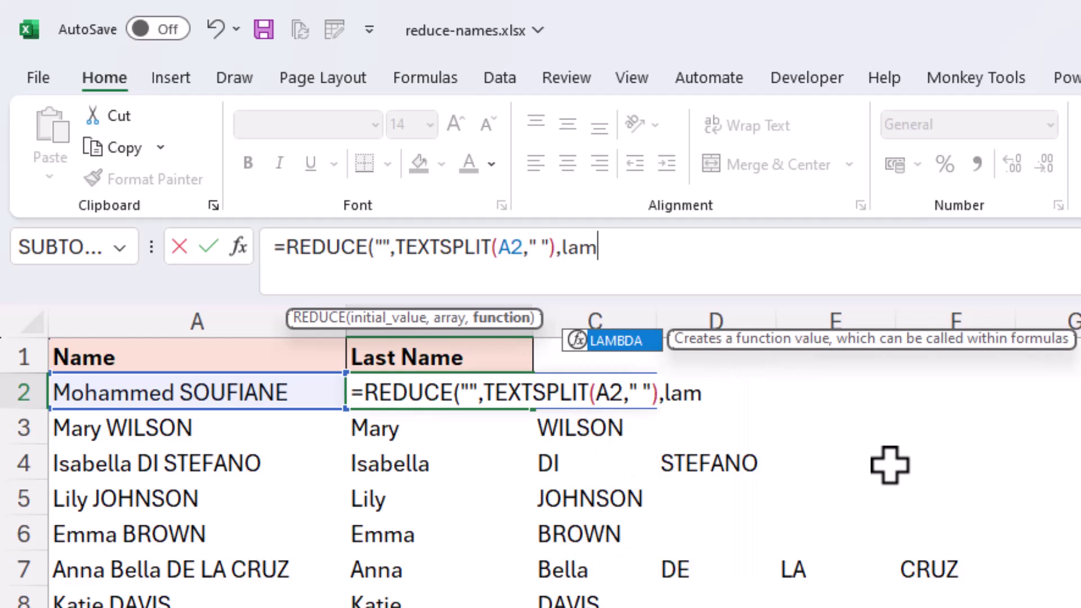
text(b)
key(Tab)
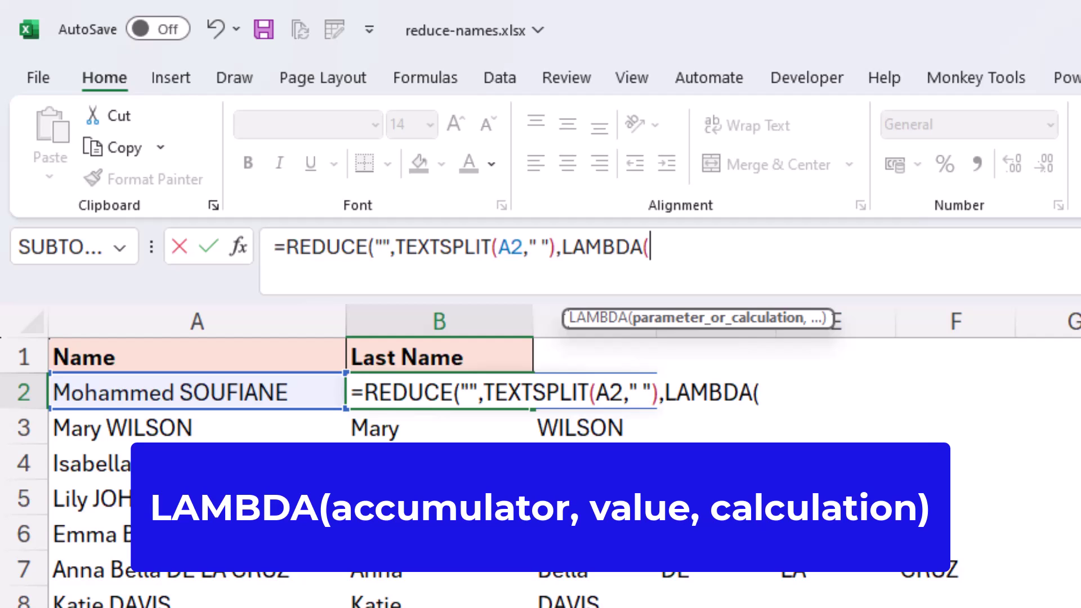
text(acc)
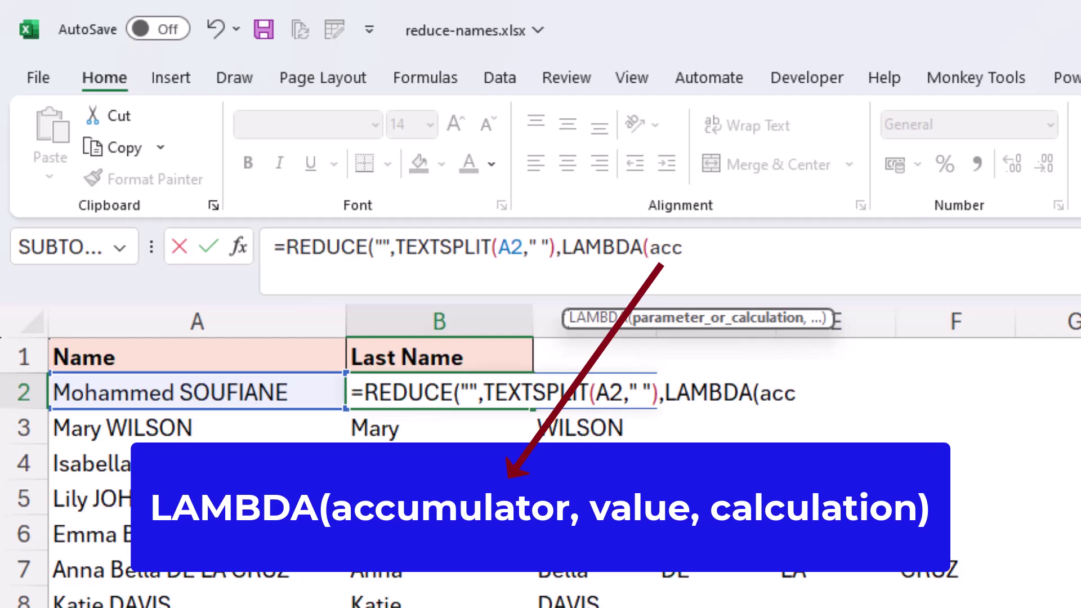
text(,)
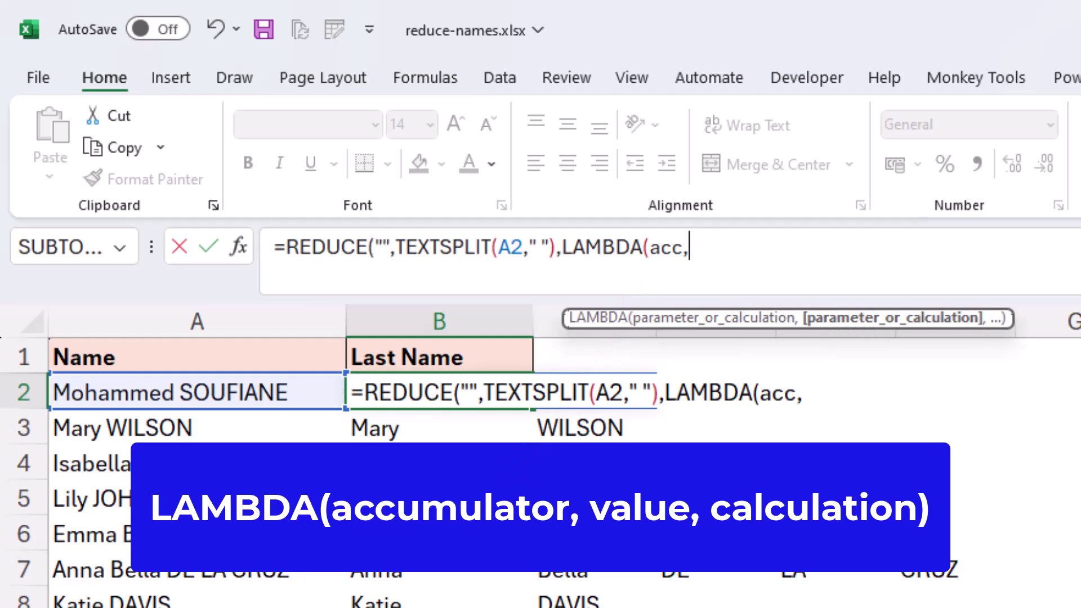
text(v)
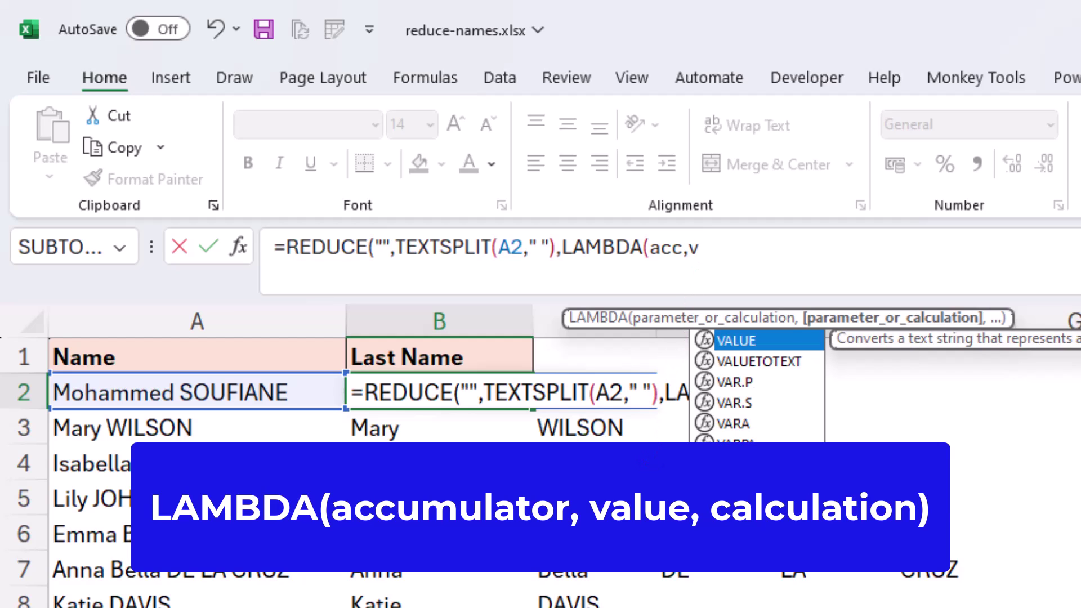
text(,)
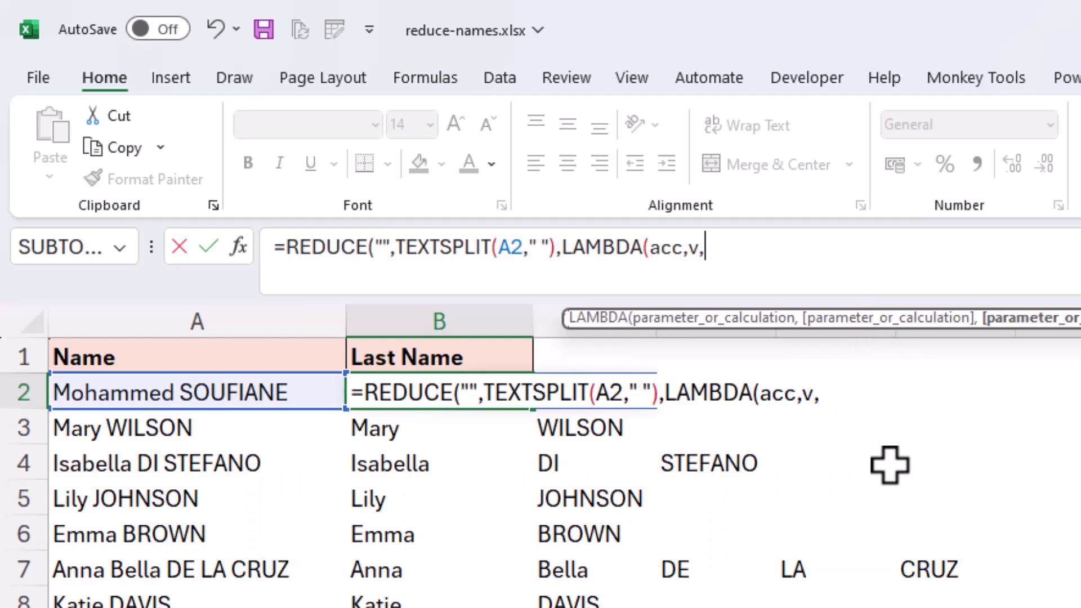
text(if()
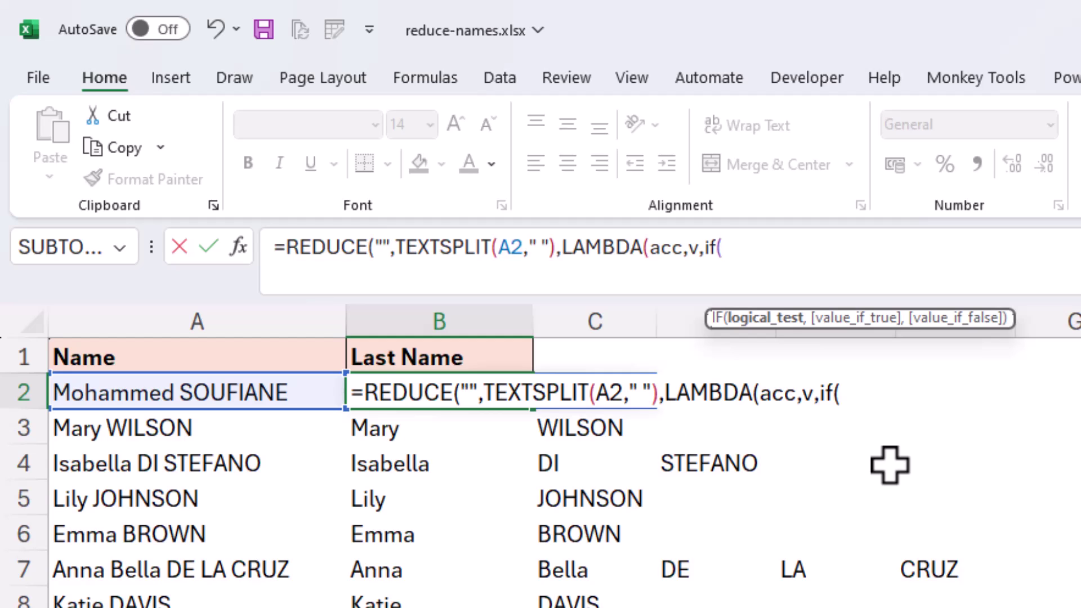
Make the IF test EXACT(v,UPPER(v)) to check whether each word is all uppercase.
text(e)
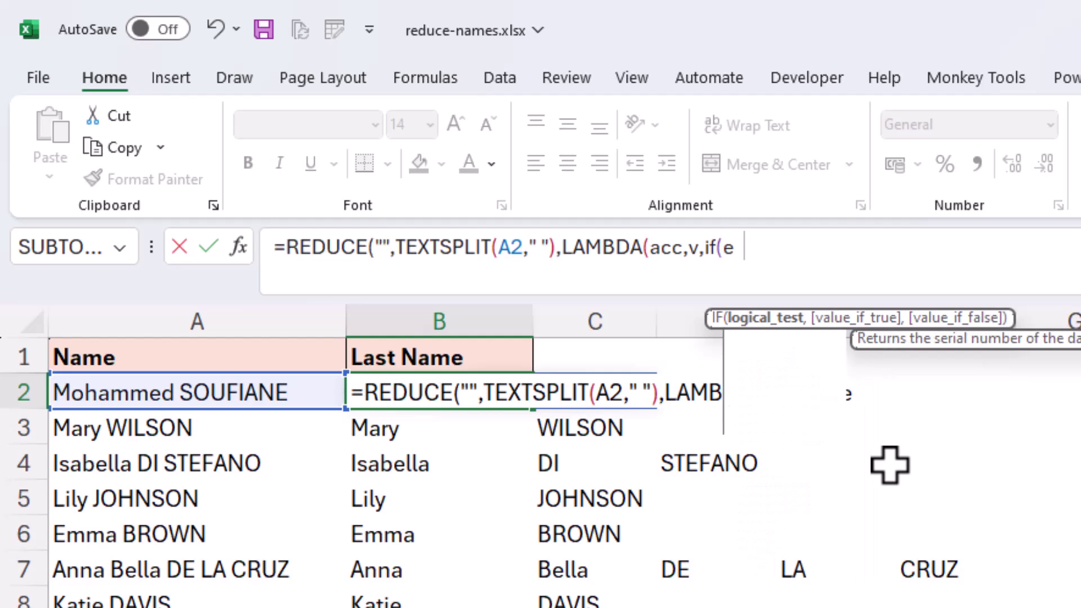
text(xac)
key(Tab)
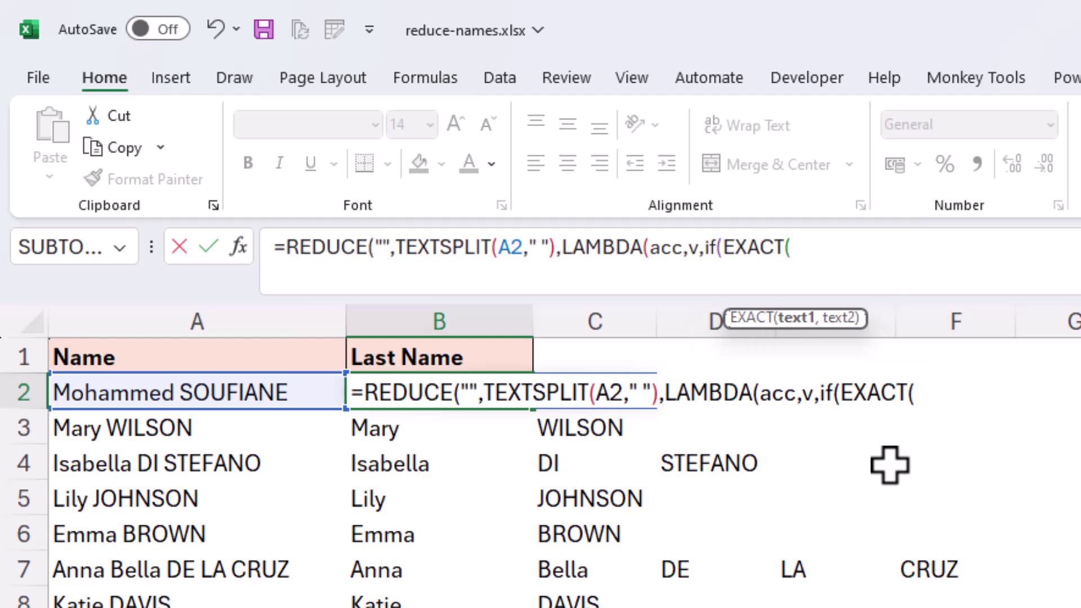
text(v)
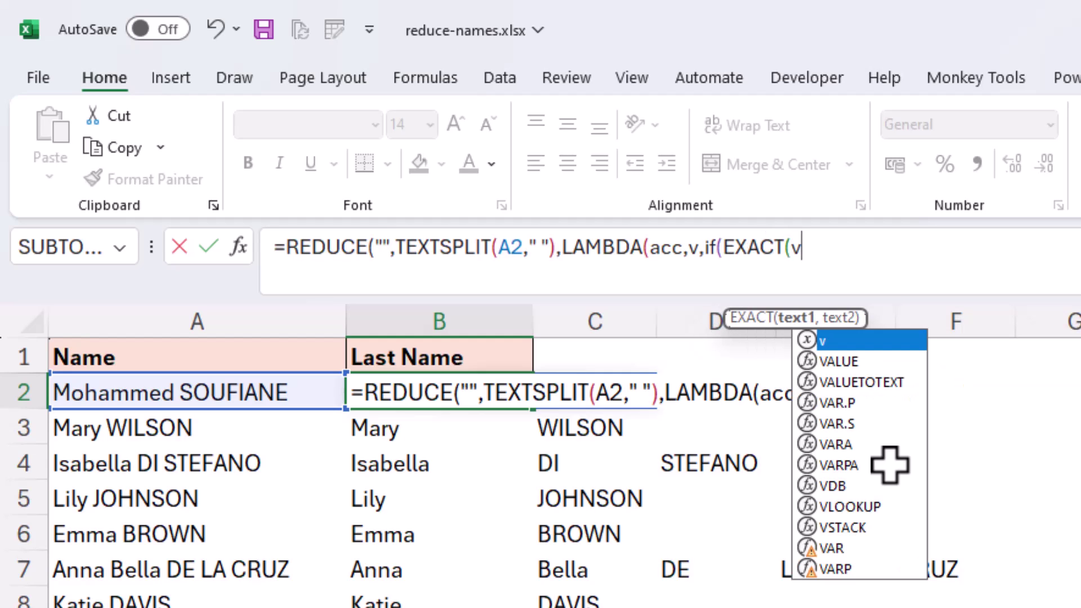
text(,)
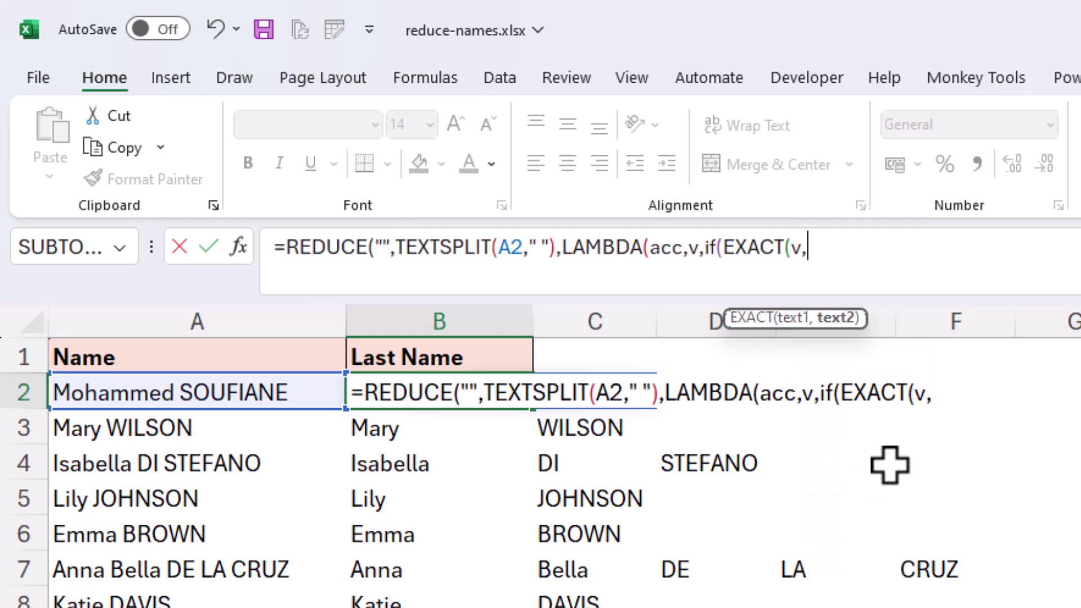
text(up)
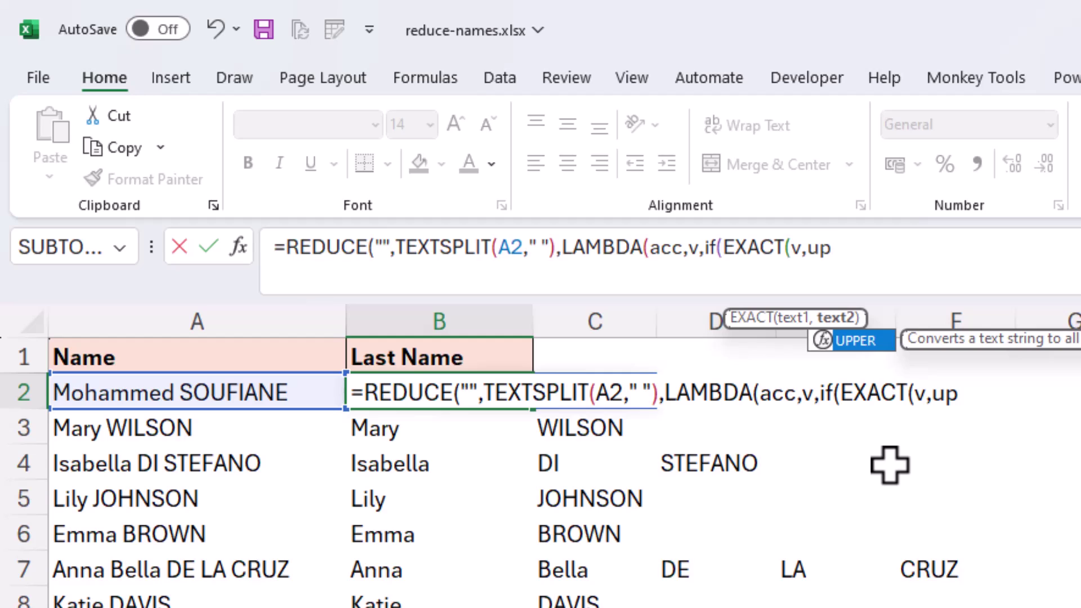
key(Tab)
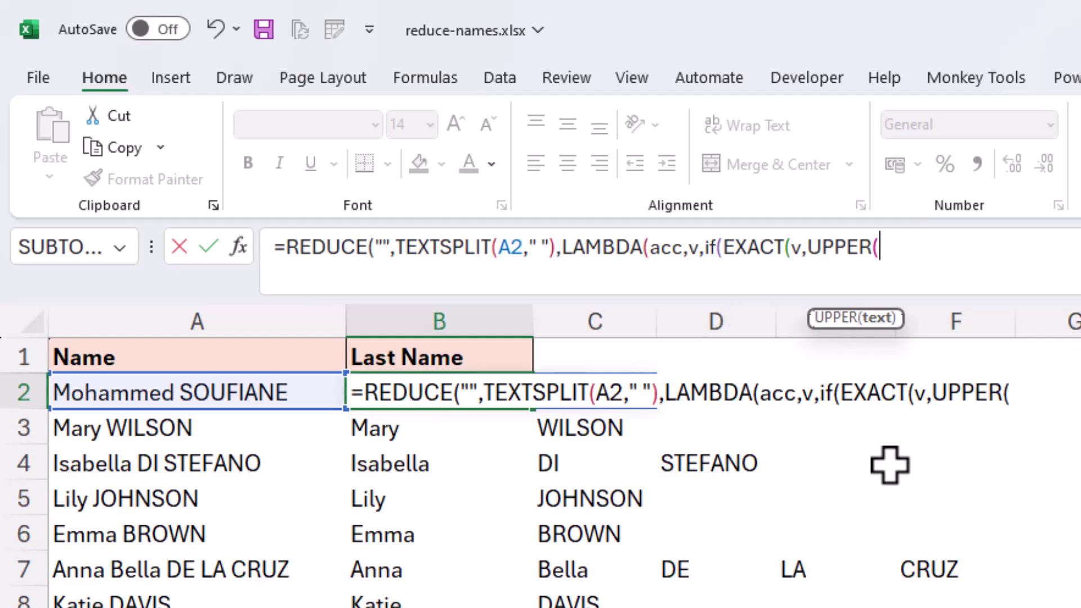
text(v))
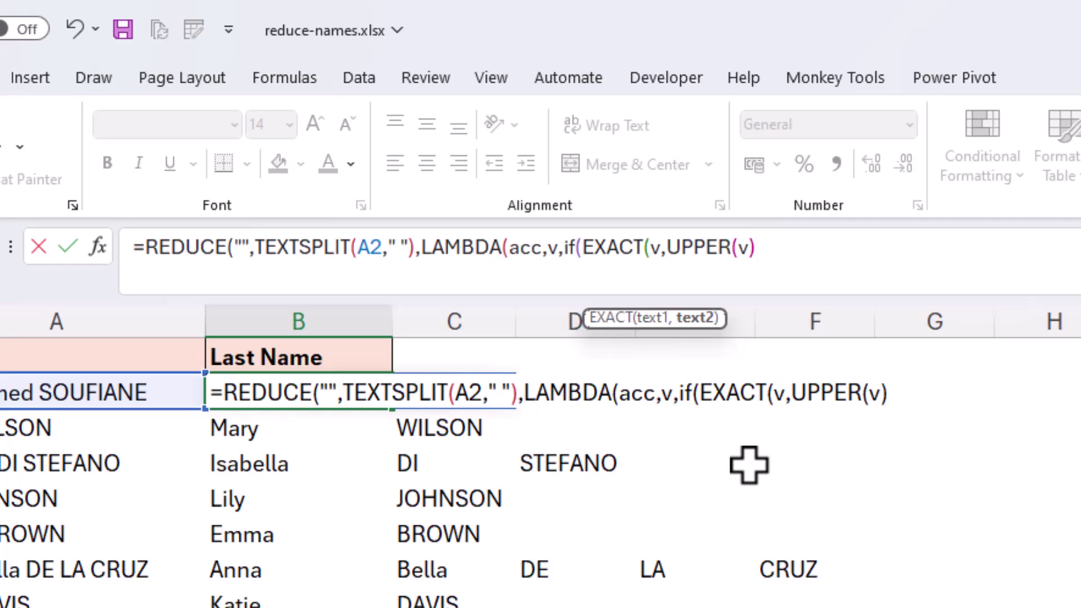
Give the IF acc&" "&v as the true result and acc as the false result.
text())
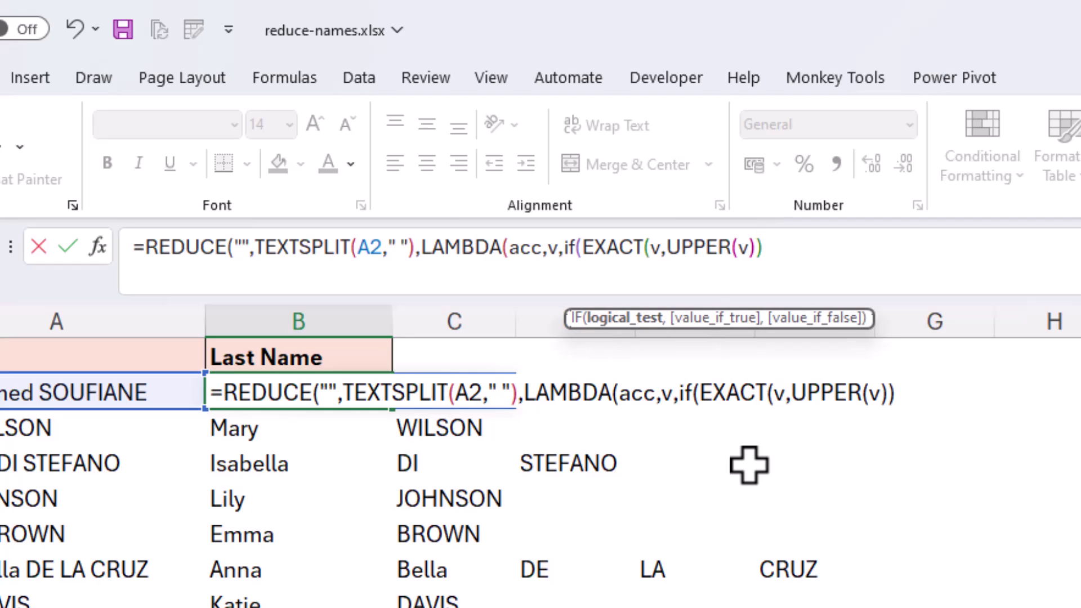
text(,)
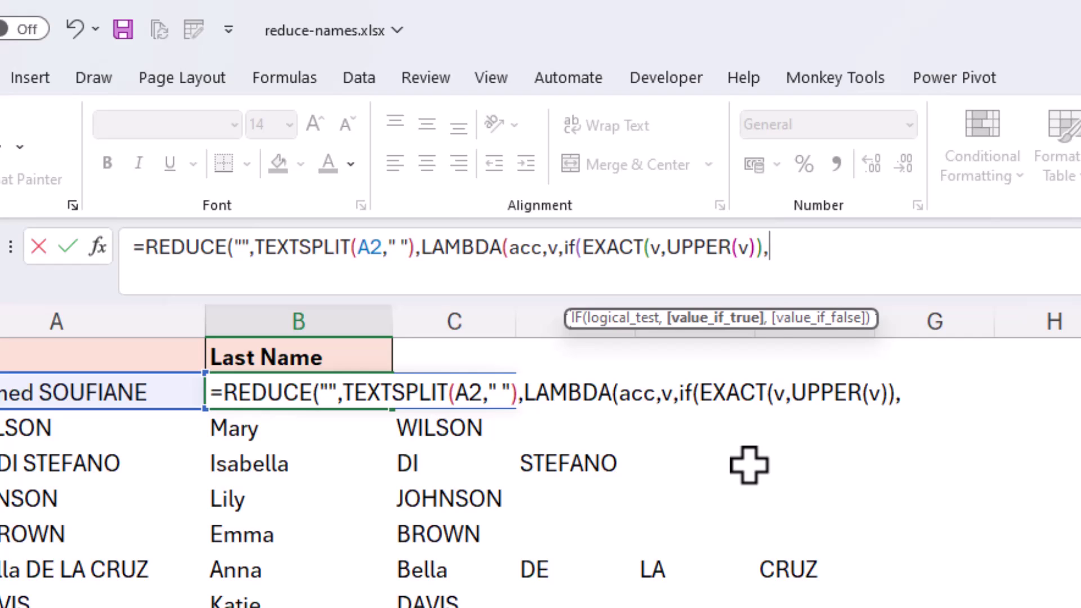
text(acc)
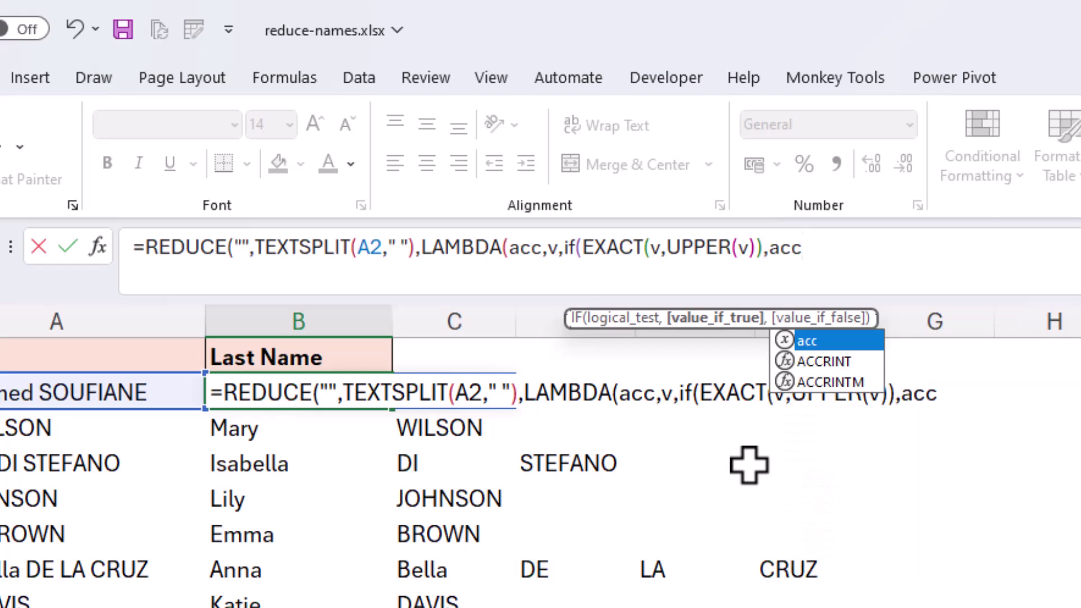
text(&)
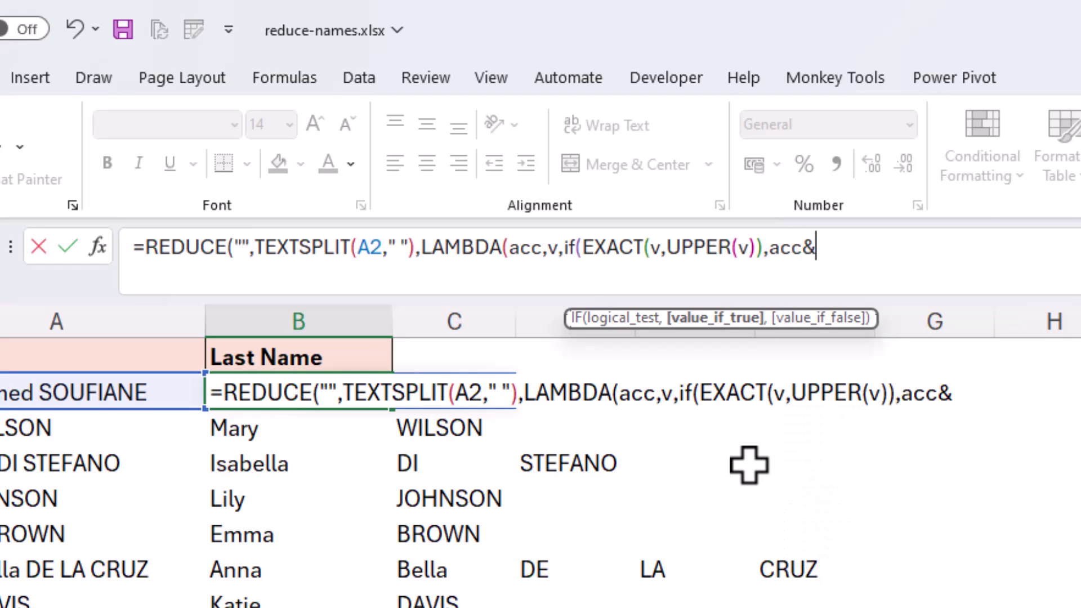
text(" "&v)
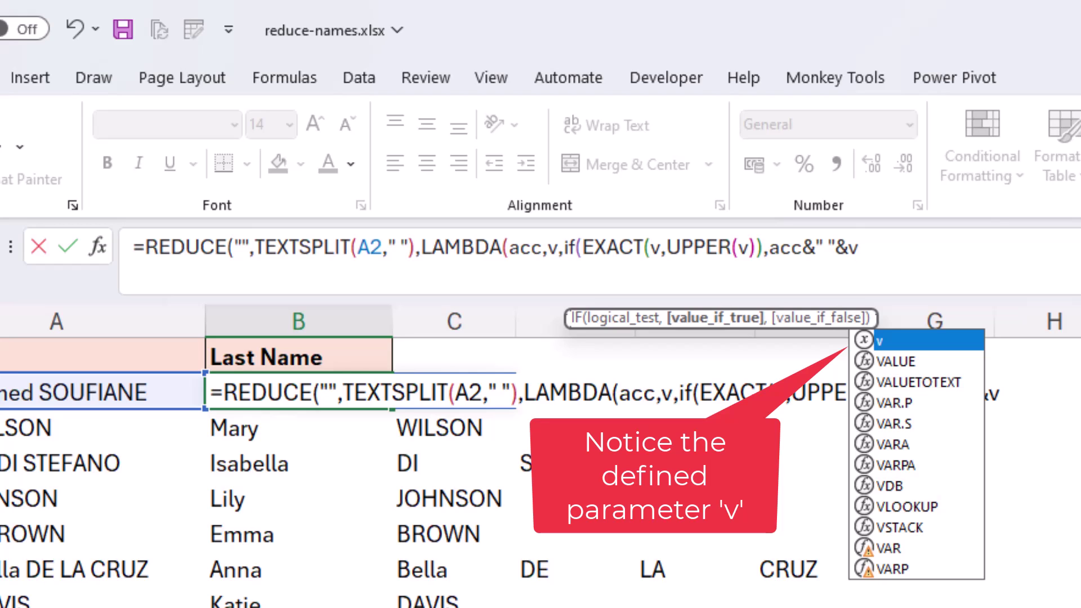
text(,ac)
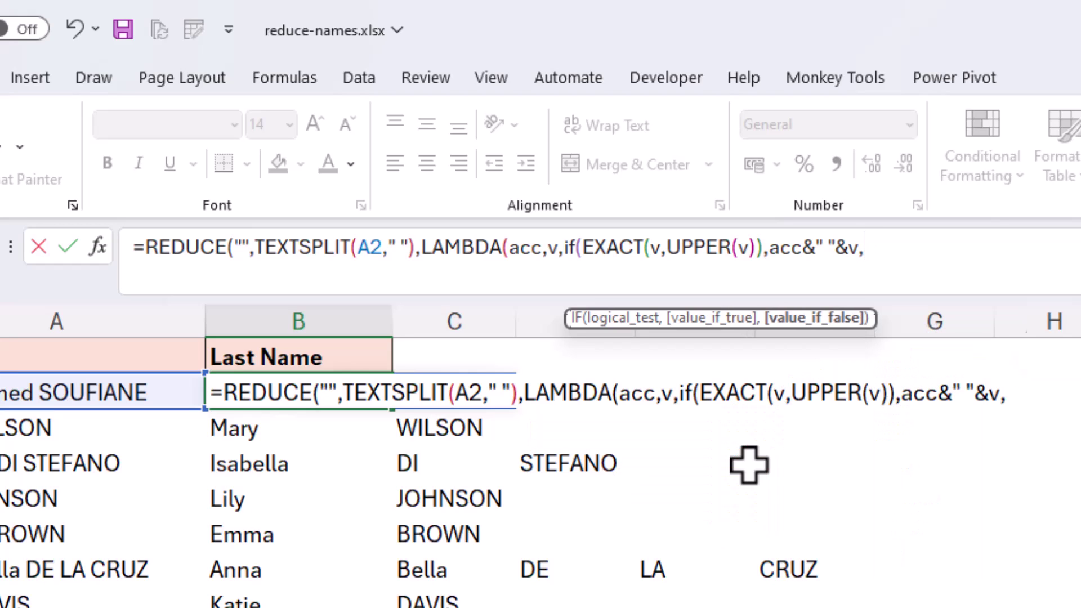
text(c)
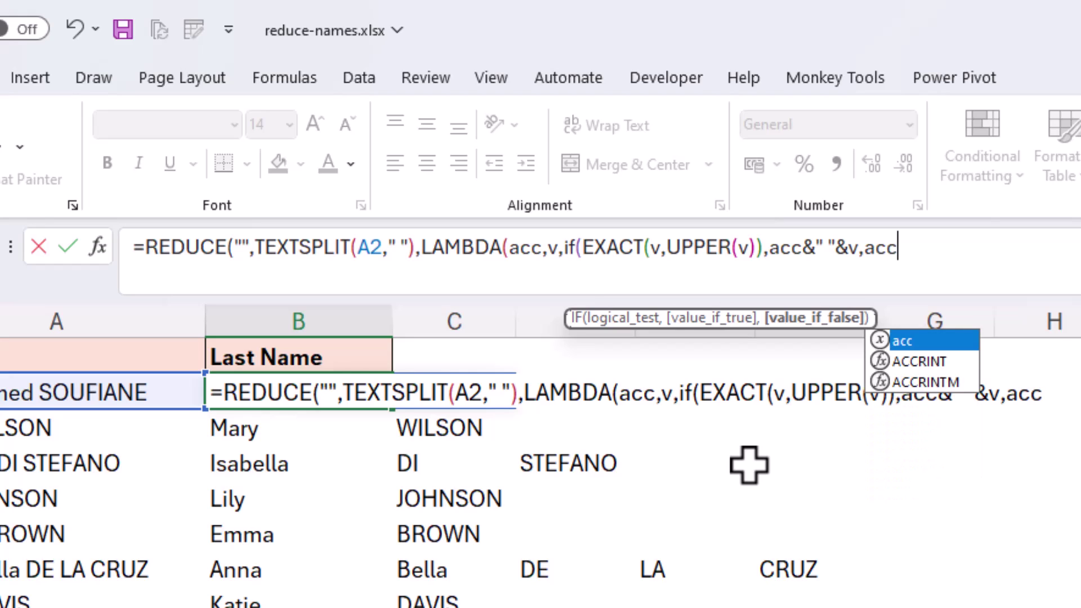
text())
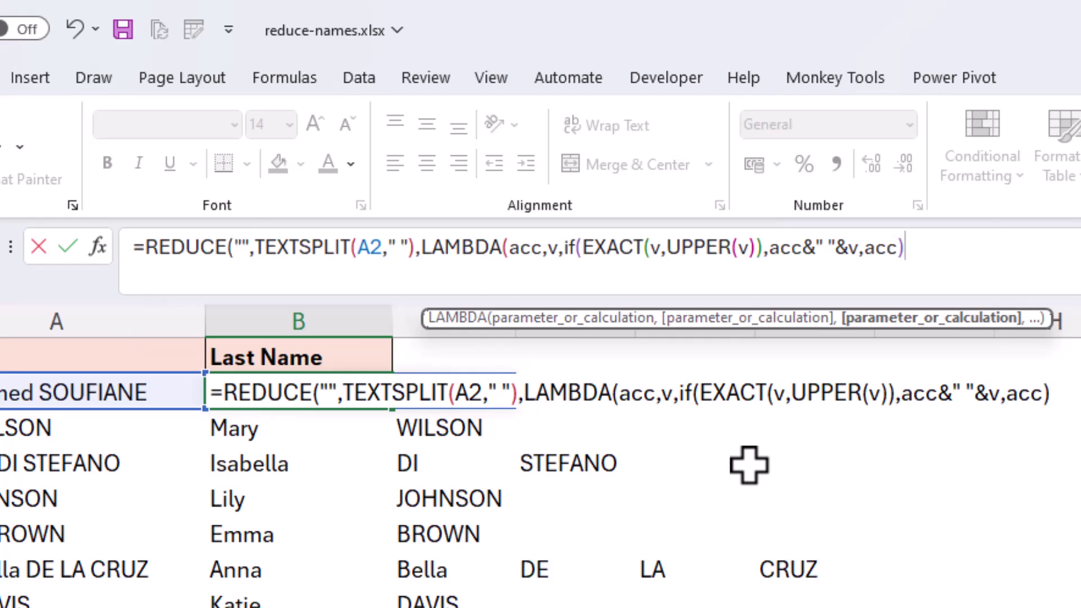
Close LAMBDA and REDUCE, commit B2, and fill the formula down to B15.
text())
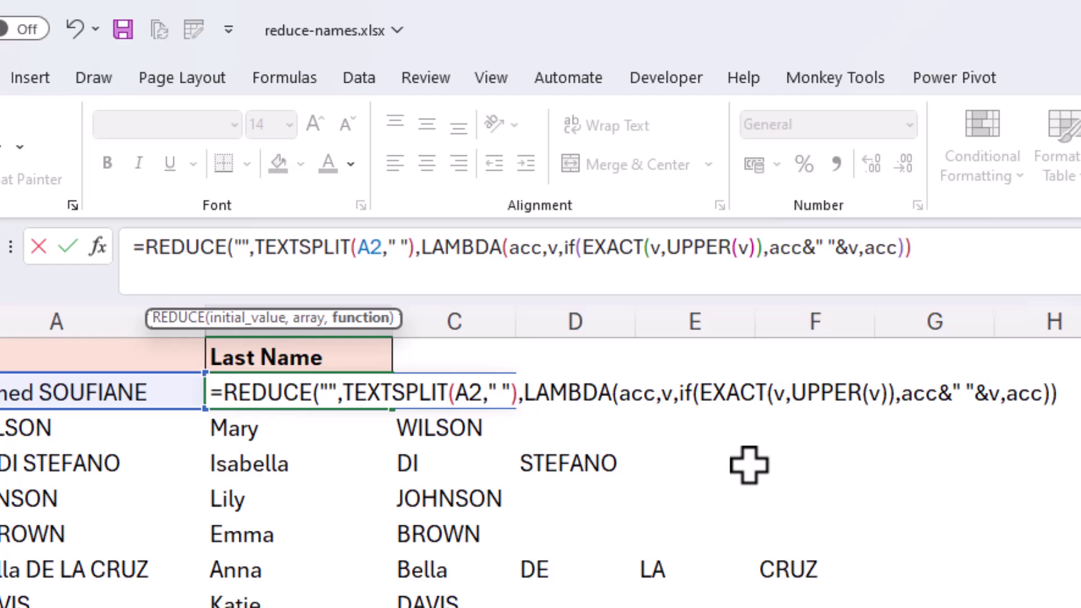
text())
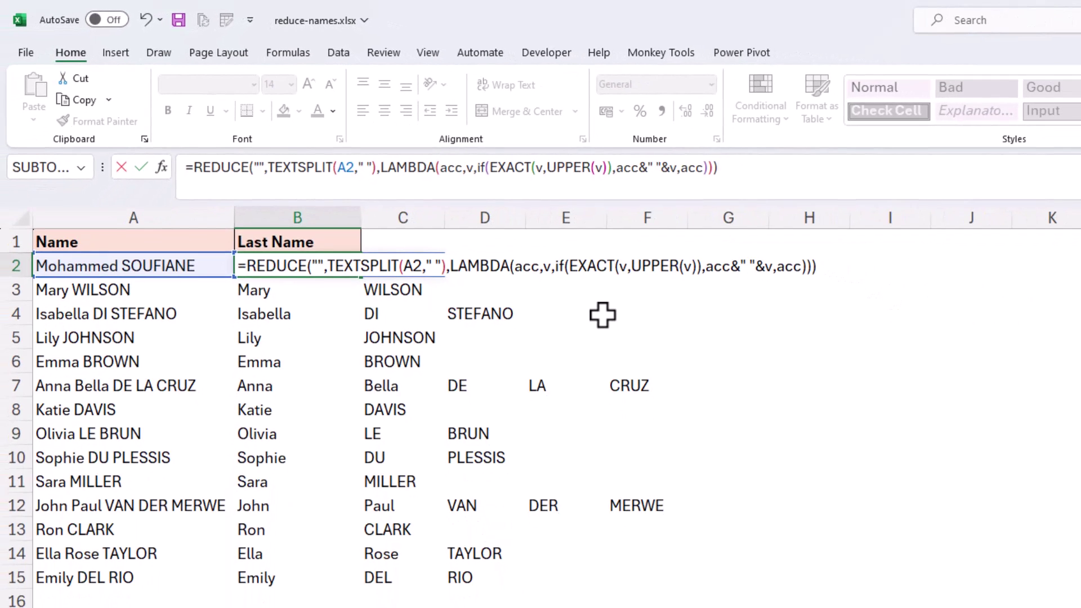
key(Return)
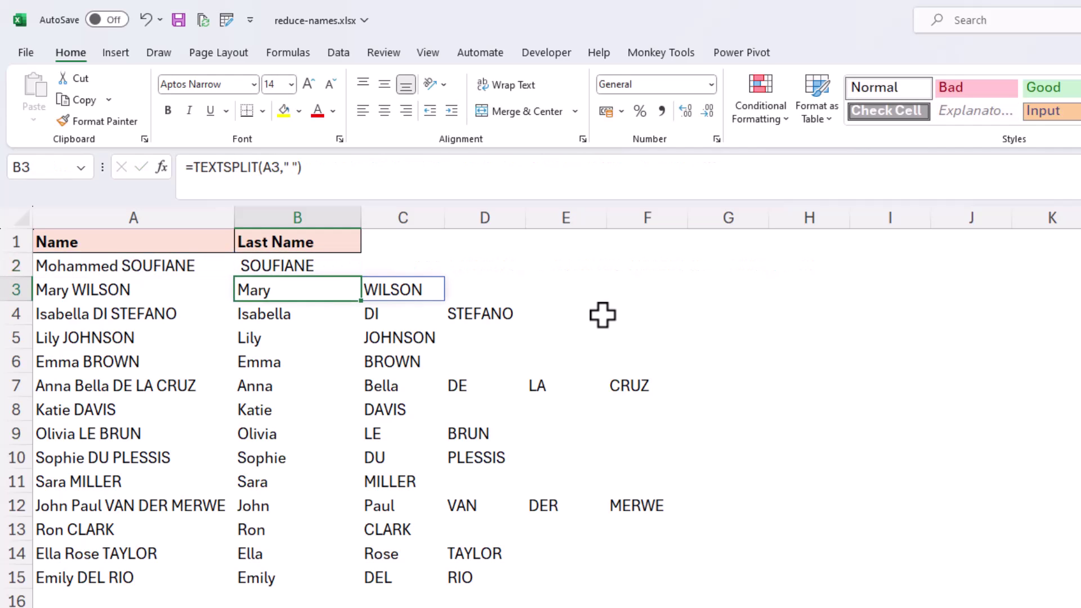
click(332, 268)
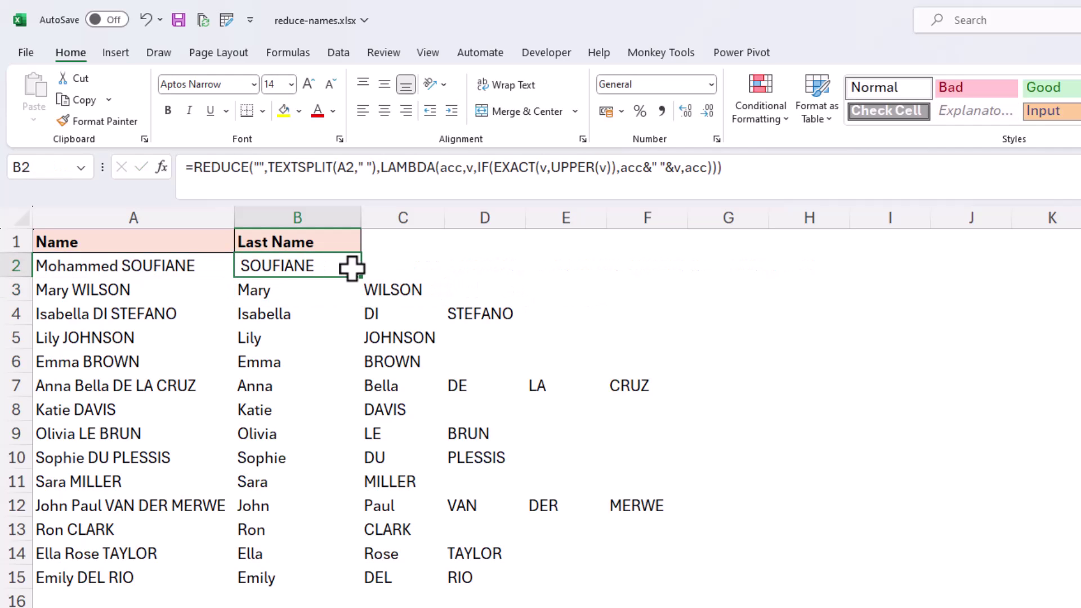
drag(362, 277, 341, 596)
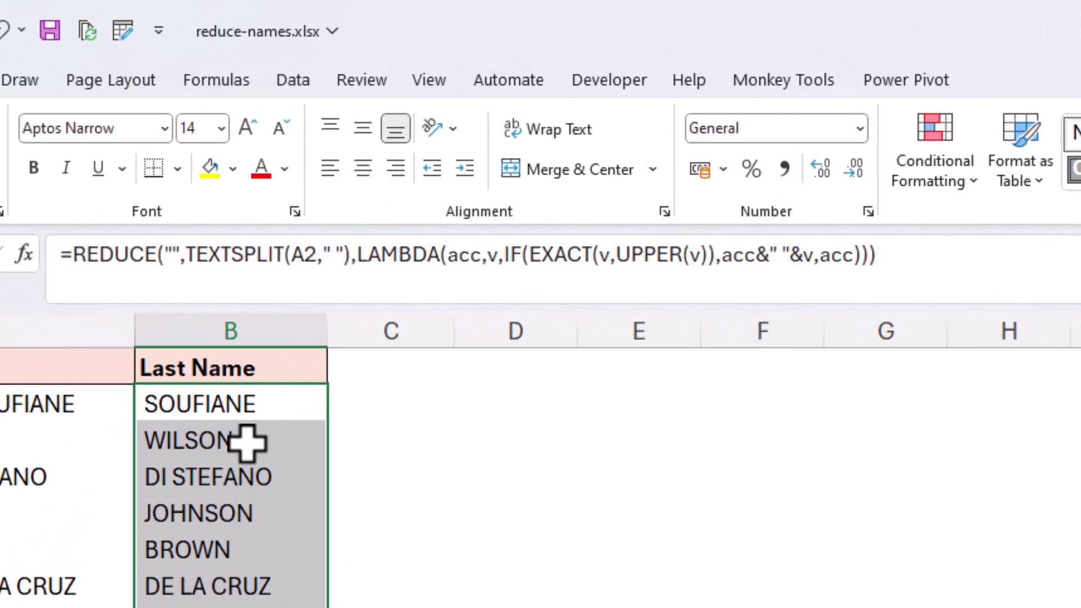
Wrap the IF in TRIM( ) in B2's formula and refill it down to B15.
click(251, 411)
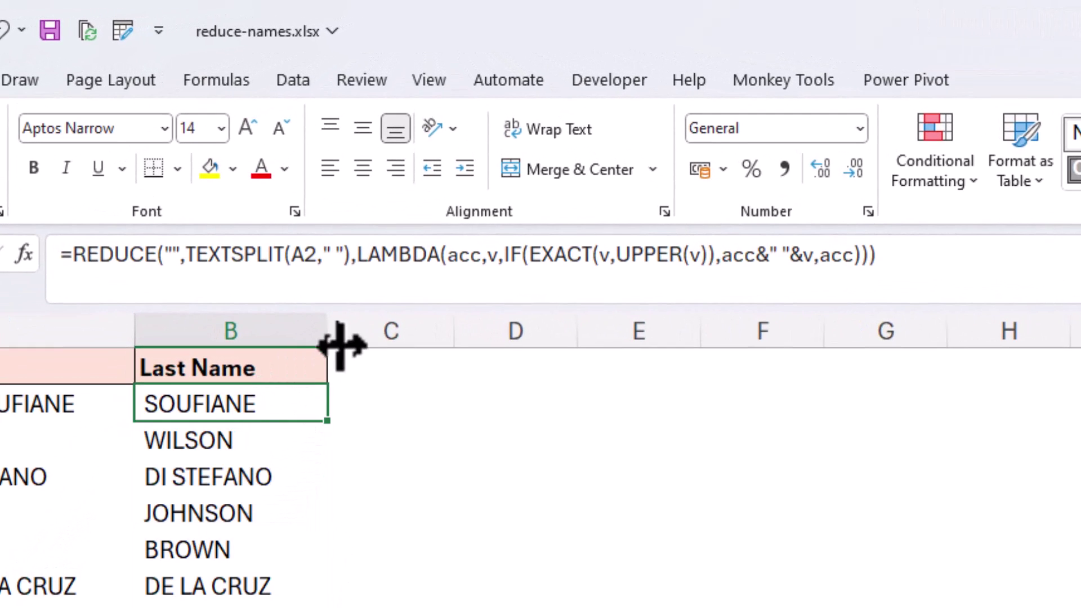
click(509, 259)
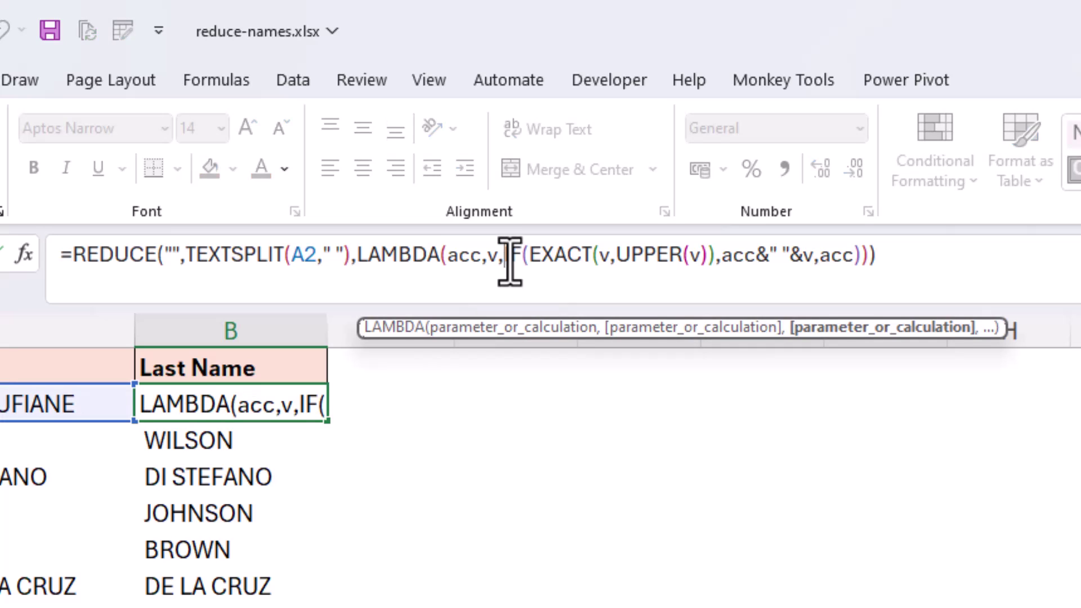
text(trim)
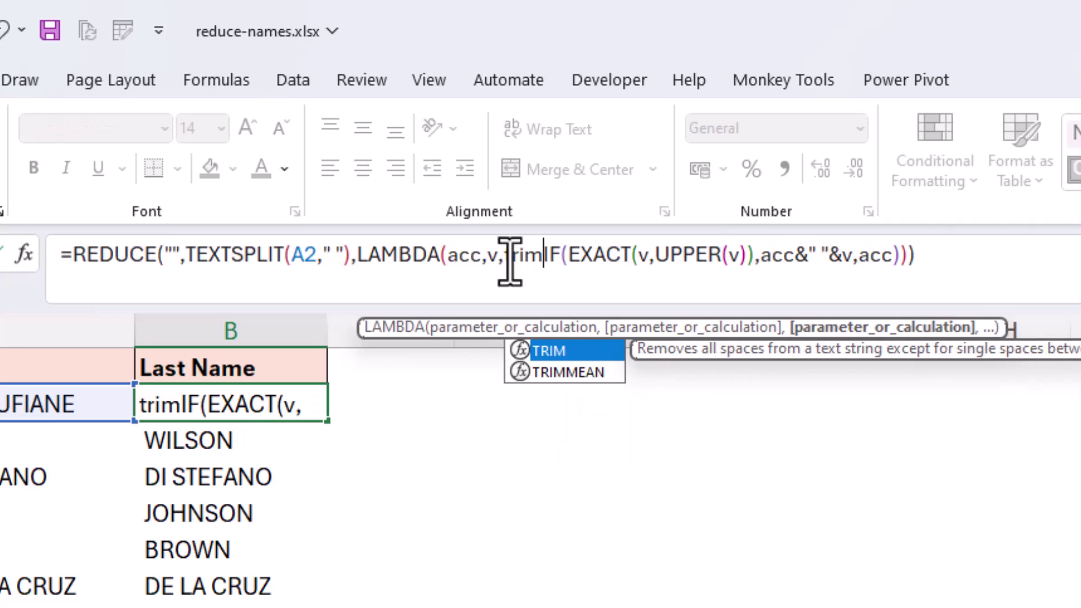
text(()
click(923, 273)
text())
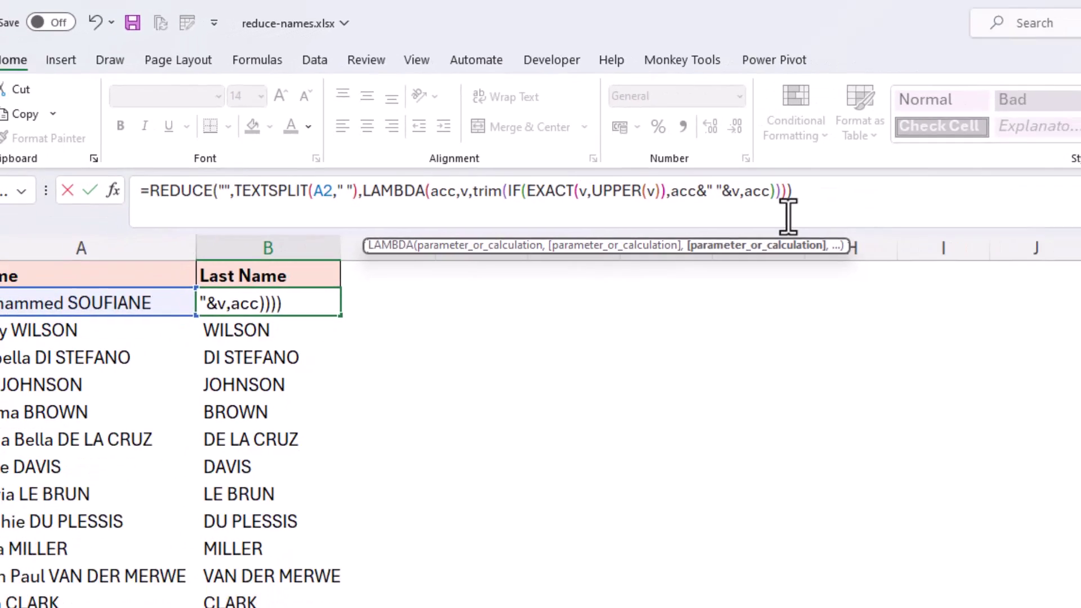
key(Return)
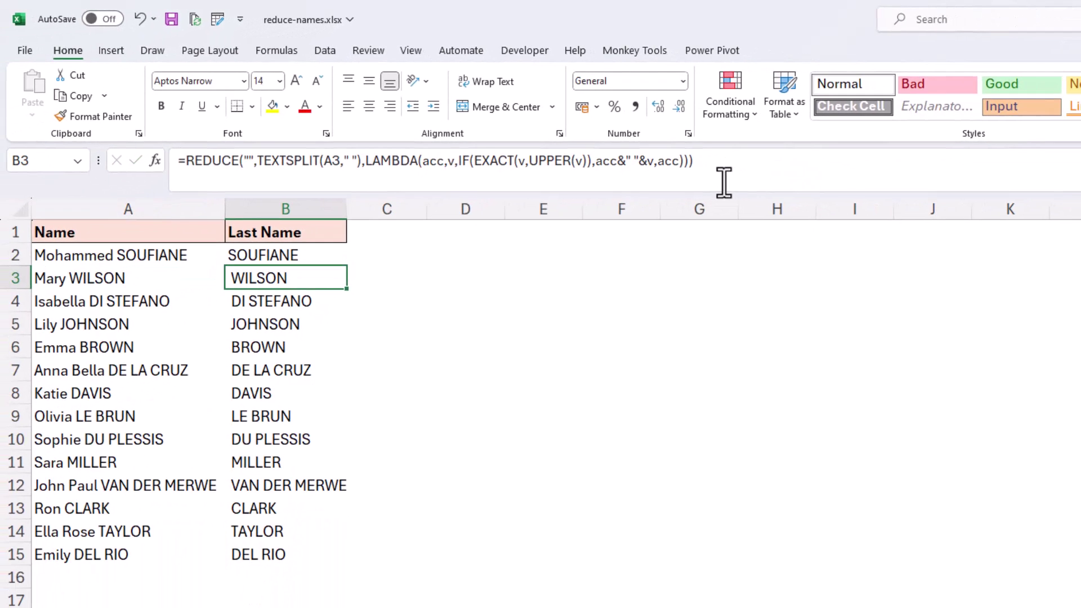
click(338, 254)
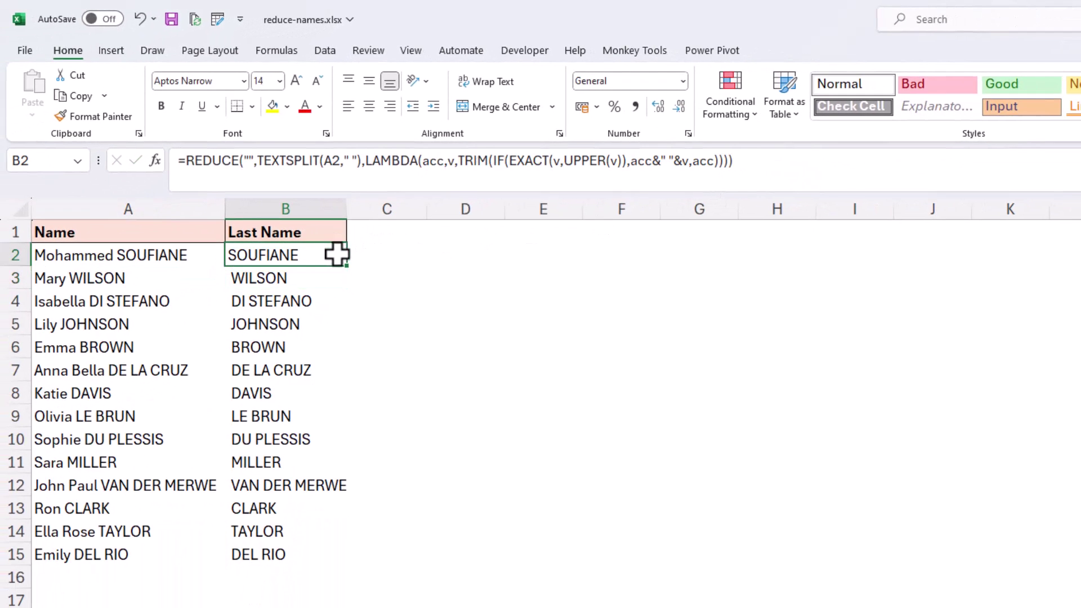
drag(347, 266, 341, 560)
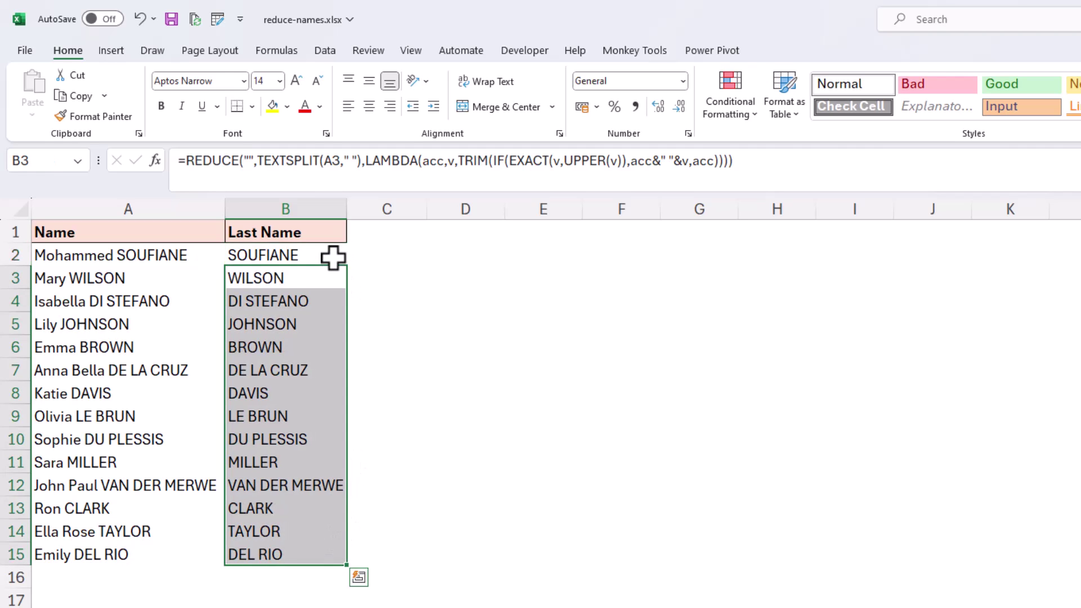
click(334, 258)
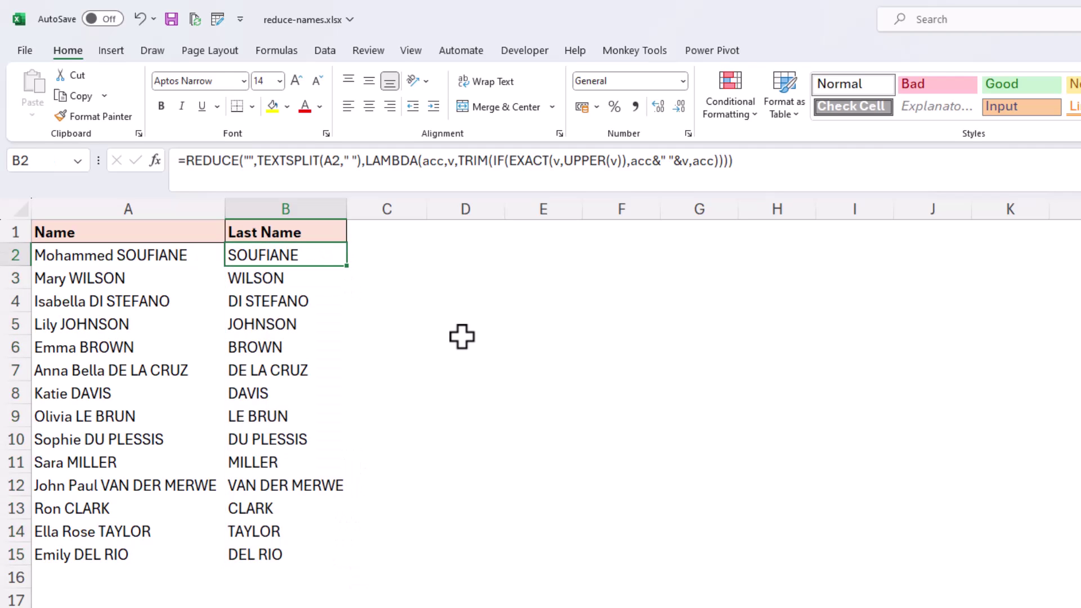